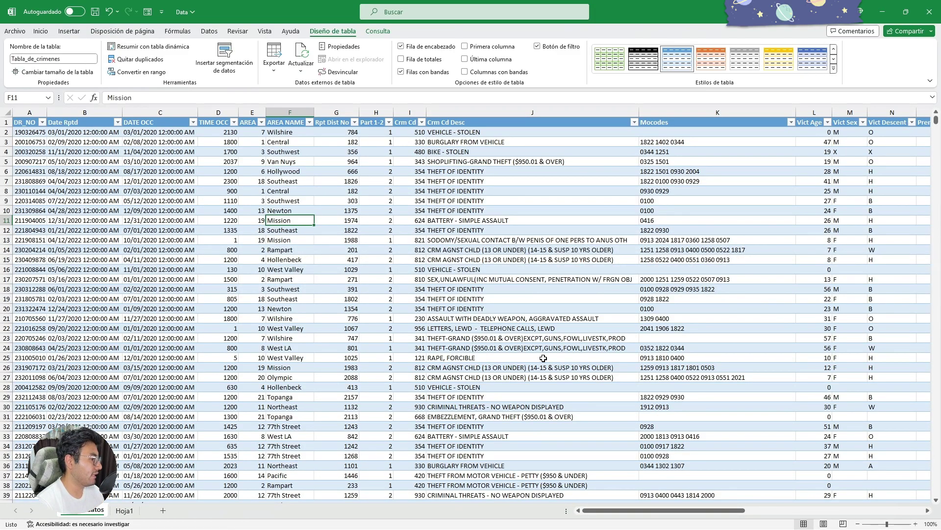
# Inspect the crime table's reported date in B7 and TIME OCC value in D11
pyautogui.moveTo(649, 510)
pyautogui.mouseDown()
pyautogui.moveTo(826, 509)
pyautogui.moveTo(648, 510)
pyautogui.mouseUp()
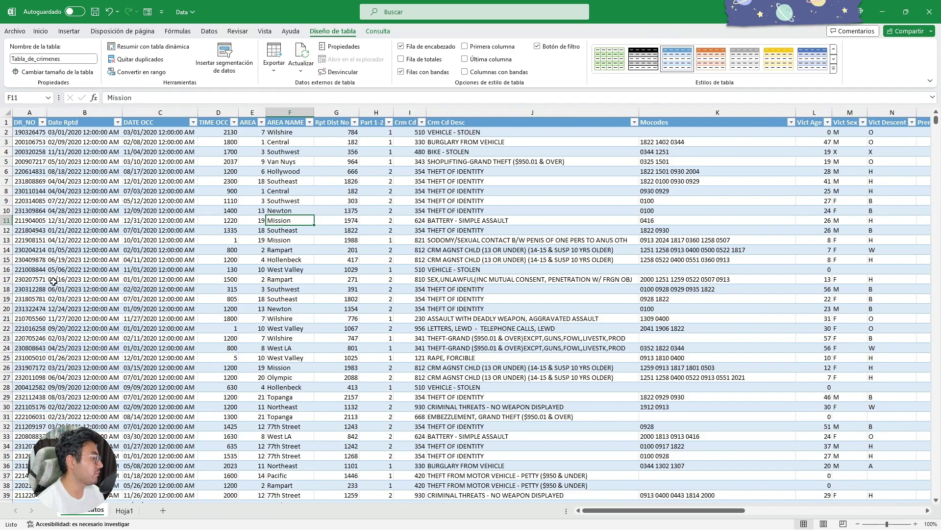
pyautogui.click(86, 183)
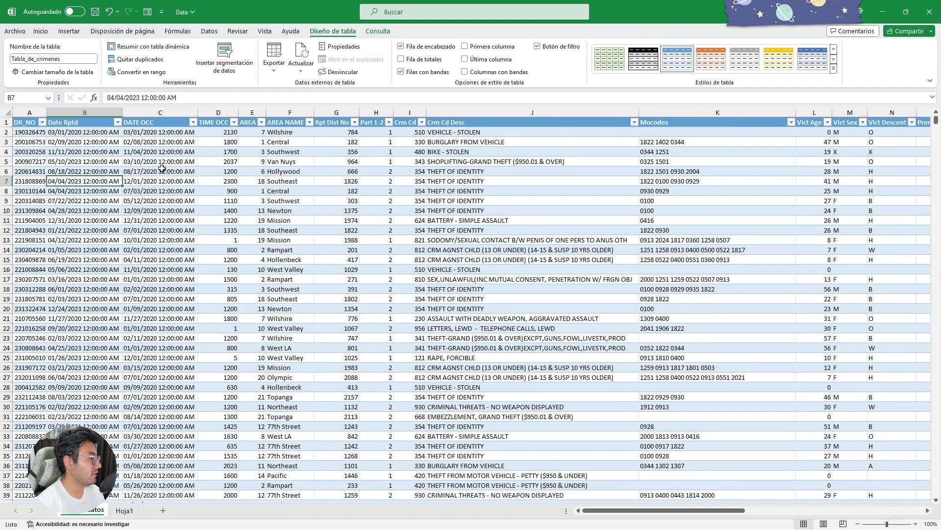
pyautogui.click(216, 220)
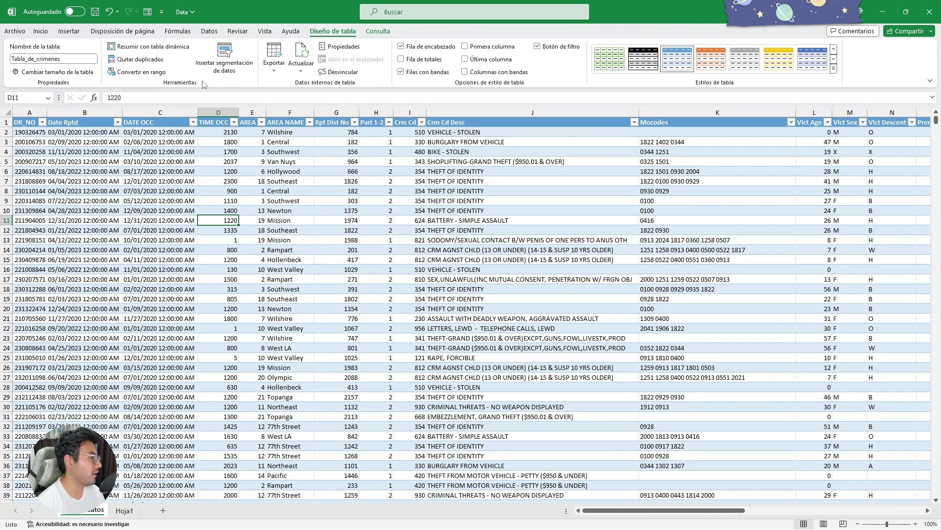
# Refresh Tabla_de_crimenes from the Diseño de tabla tab's Actualizar button, then select cell F11
pyautogui.click(36, 32)
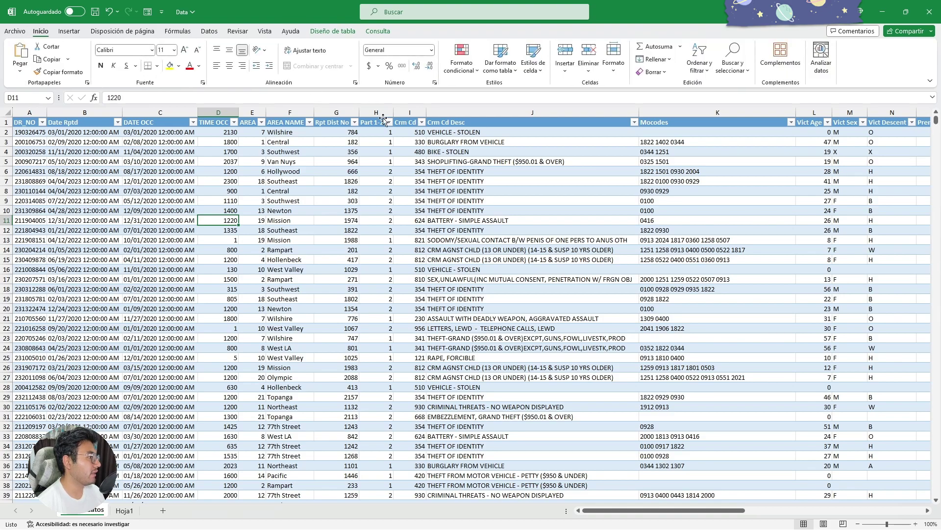
pyautogui.click(331, 31)
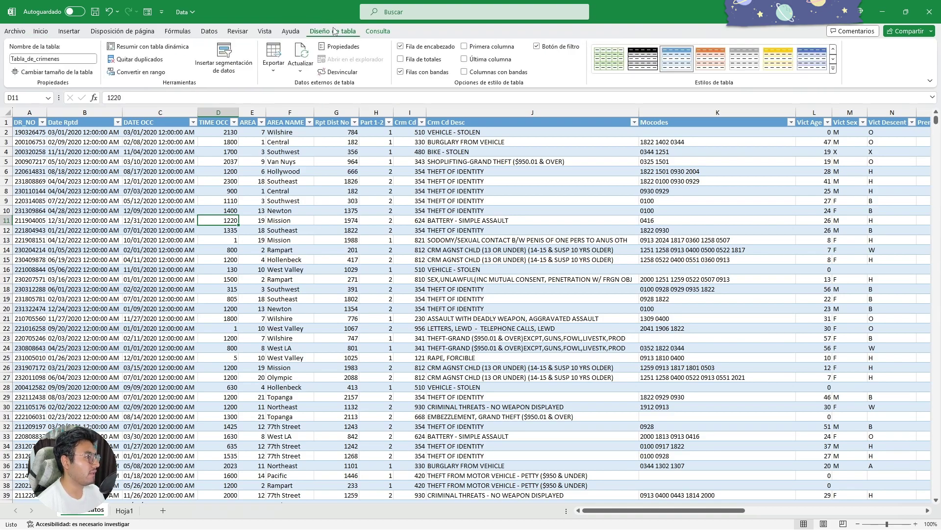
pyautogui.click(304, 53)
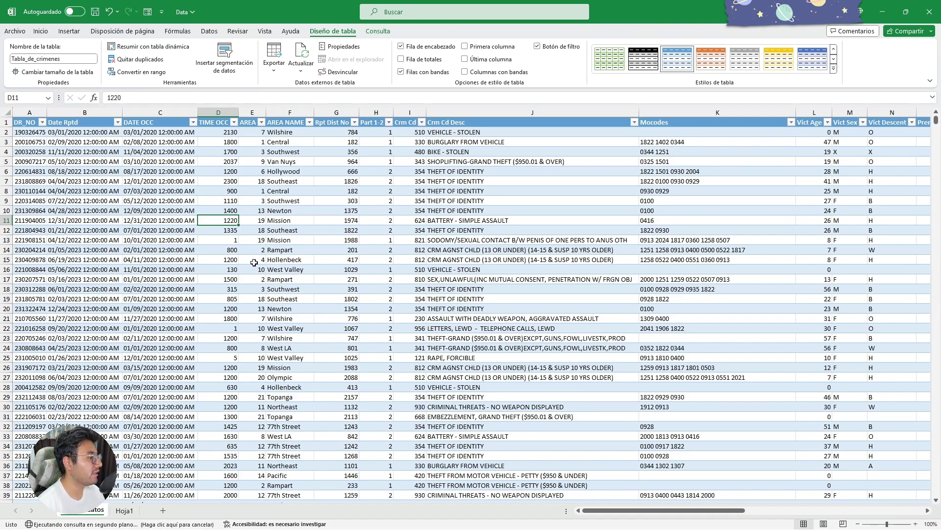
pyautogui.click(285, 224)
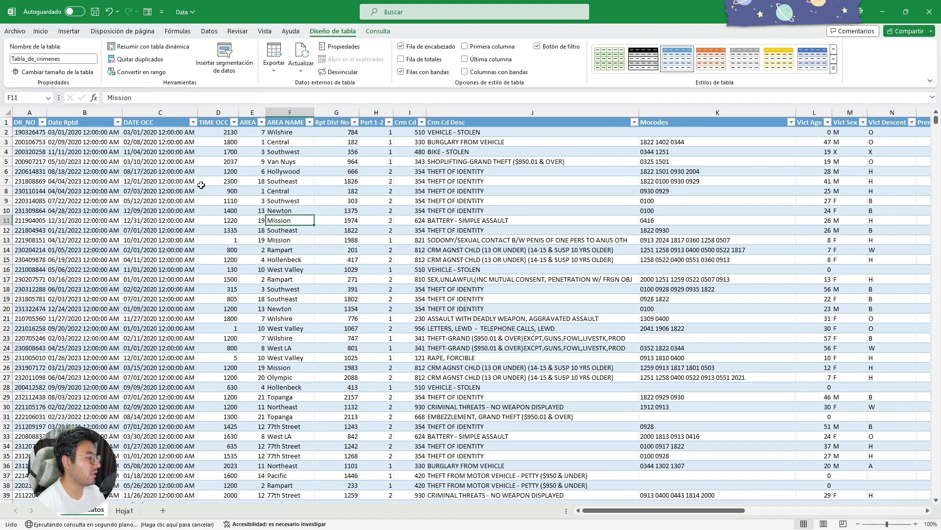
# Refresh Tabla_de_crimenes again from cell F11's context menu and bring up the Vista tab
pyautogui.rightClick(288, 219)
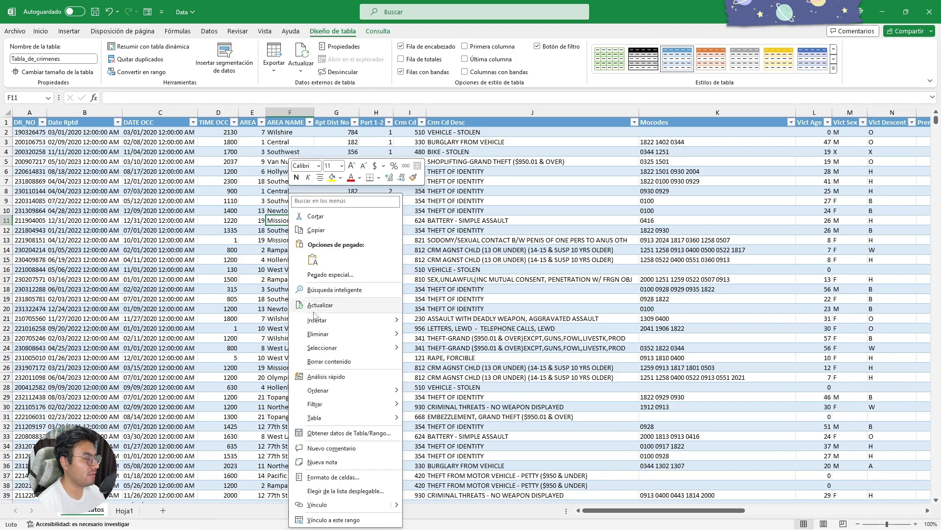
pyautogui.click(326, 308)
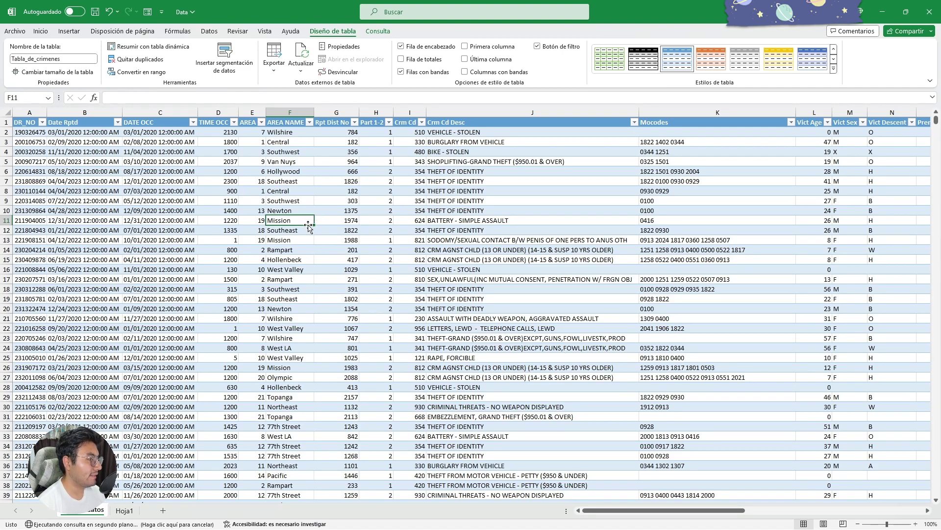
pyautogui.click(397, 219)
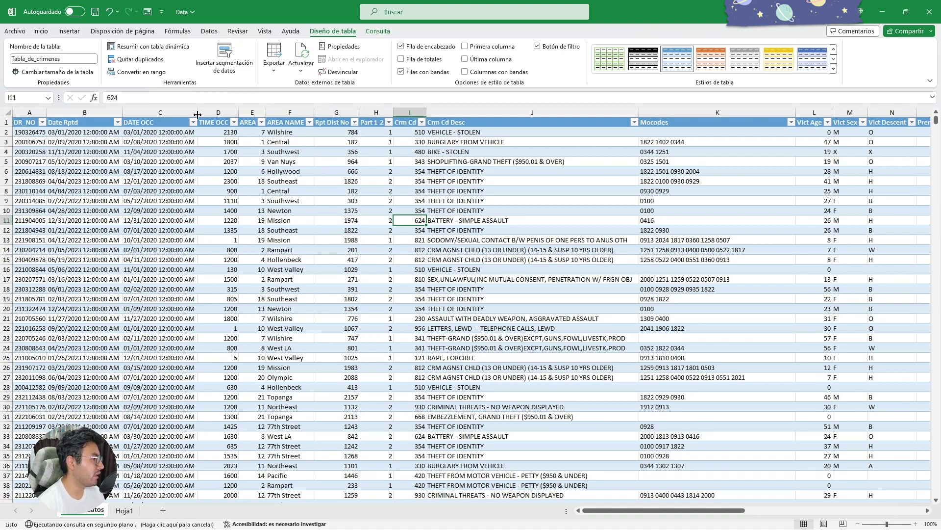
pyautogui.click(237, 31)
pyautogui.click(265, 31)
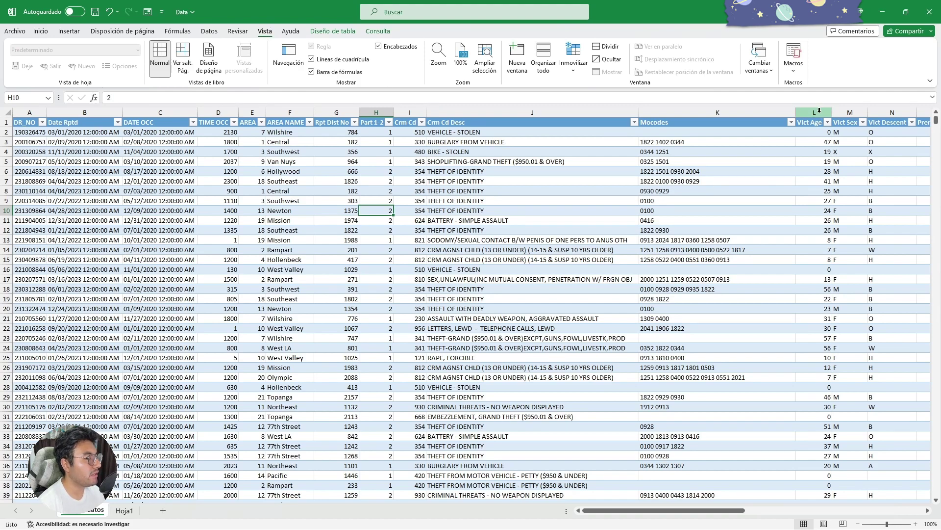
# Start recording a macro named Macro1 stored in this workbook
pyautogui.click(794, 74)
pyautogui.click(811, 99)
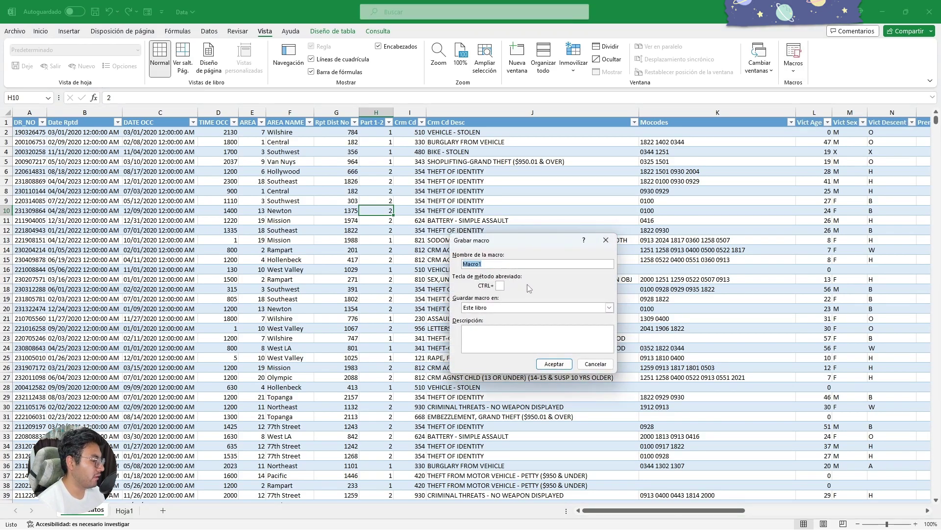
pyautogui.click(549, 363)
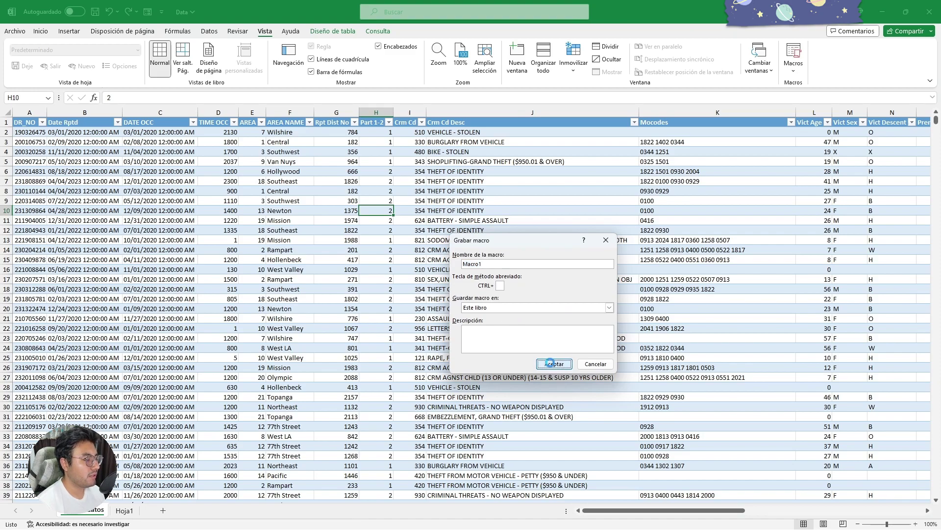
pyautogui.click(797, 58)
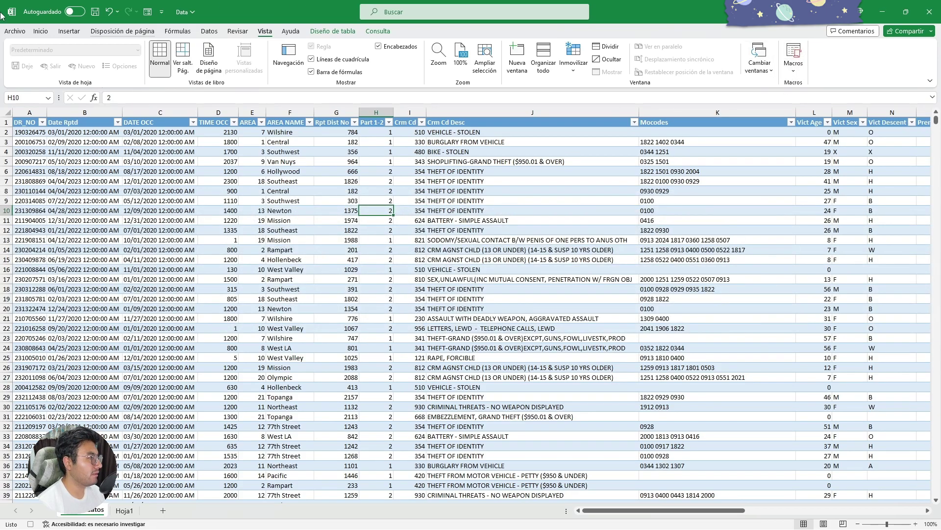
# Save the workbook as macro-enabled Datamacro (*.xlsm) in the Descargas folder
pyautogui.click(13, 32)
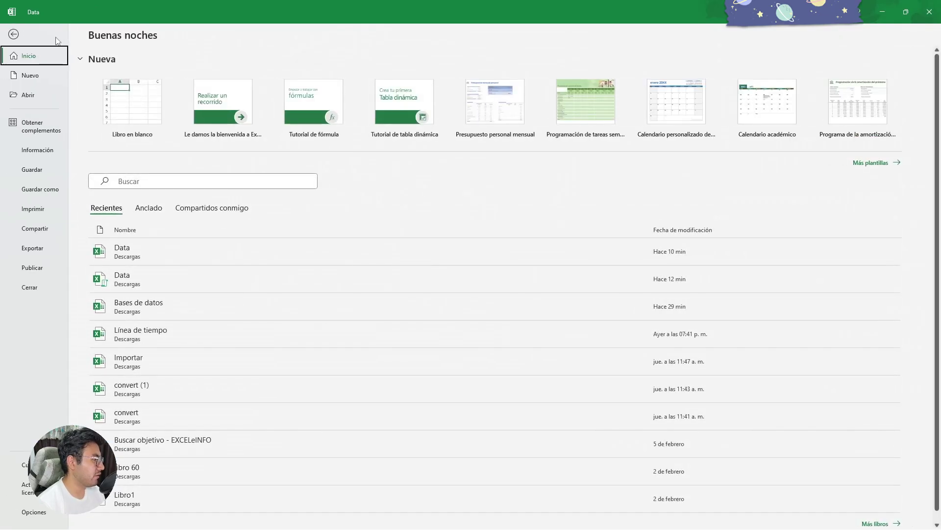
pyautogui.click(27, 191)
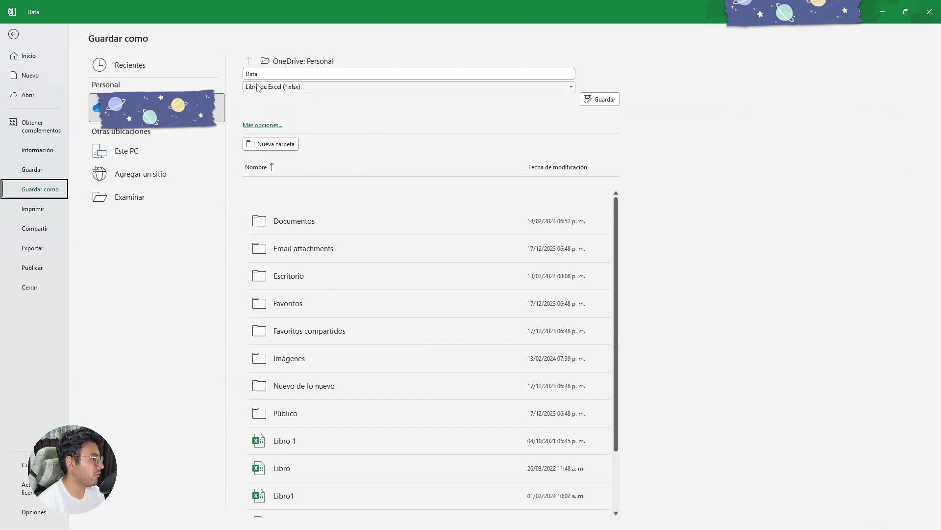
pyautogui.click(296, 87)
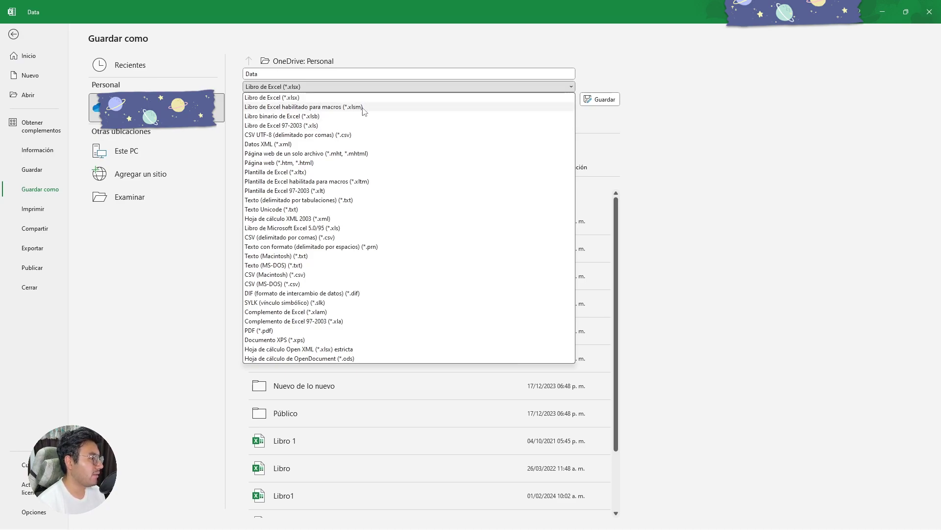
pyautogui.click(357, 107)
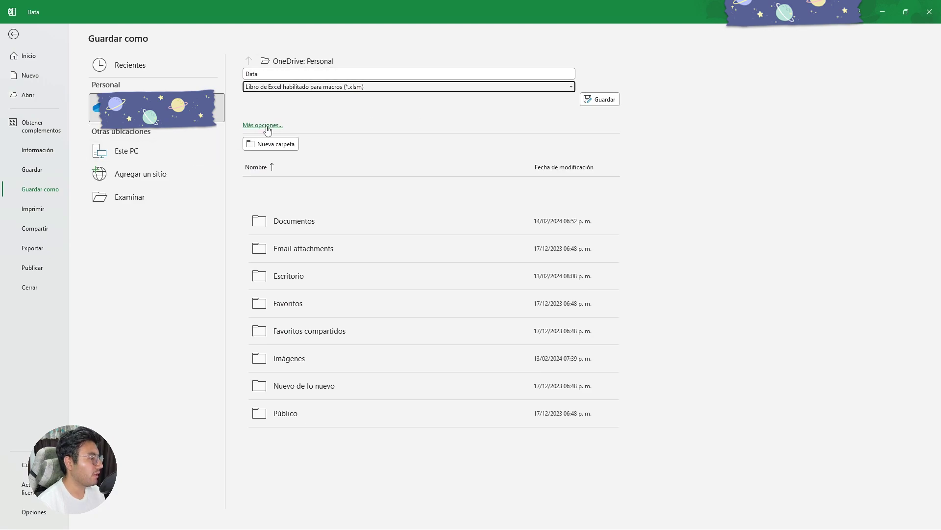
pyautogui.click(139, 152)
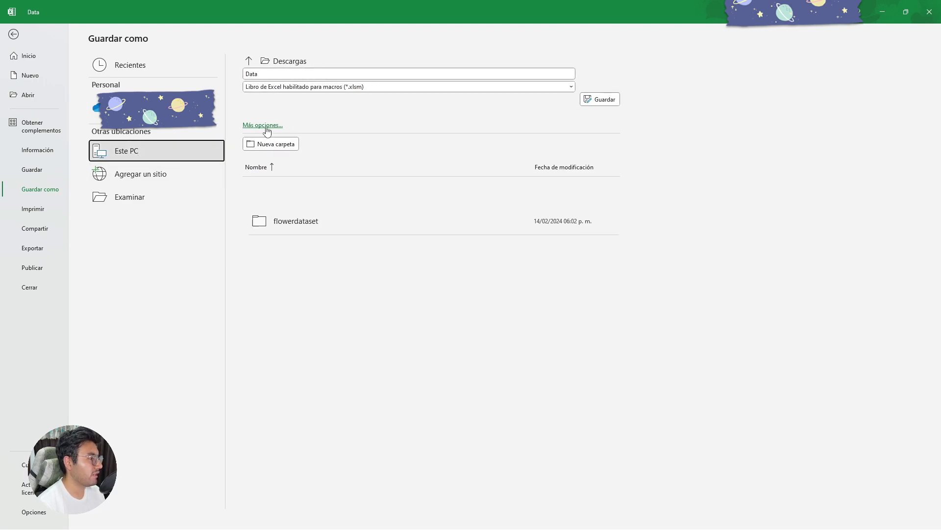
pyautogui.click(265, 183)
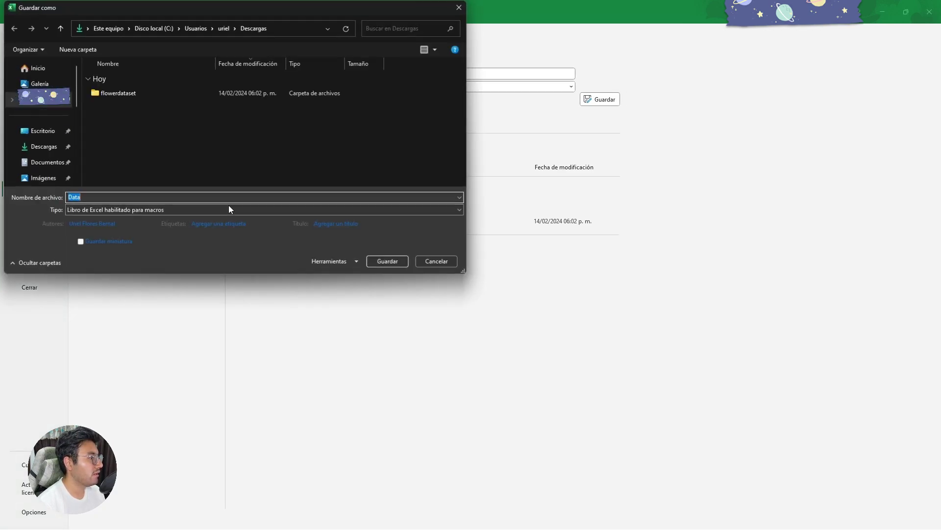
pyautogui.click(111, 197)
pyautogui.write('macro')
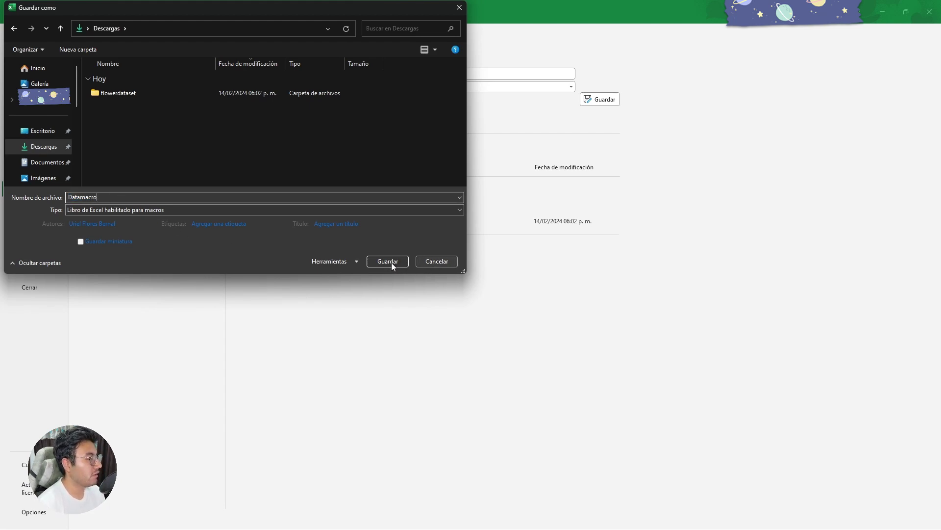
pyautogui.click(388, 261)
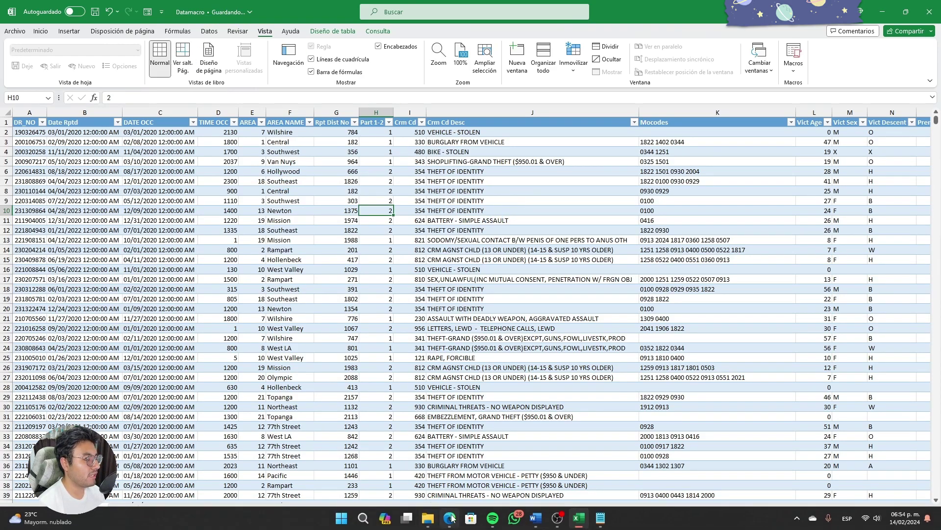
pyautogui.click(449, 518)
# Confirm Datamacro is listed in Descargas, then return to the workbook in Excel
pyautogui.click(48, 161)
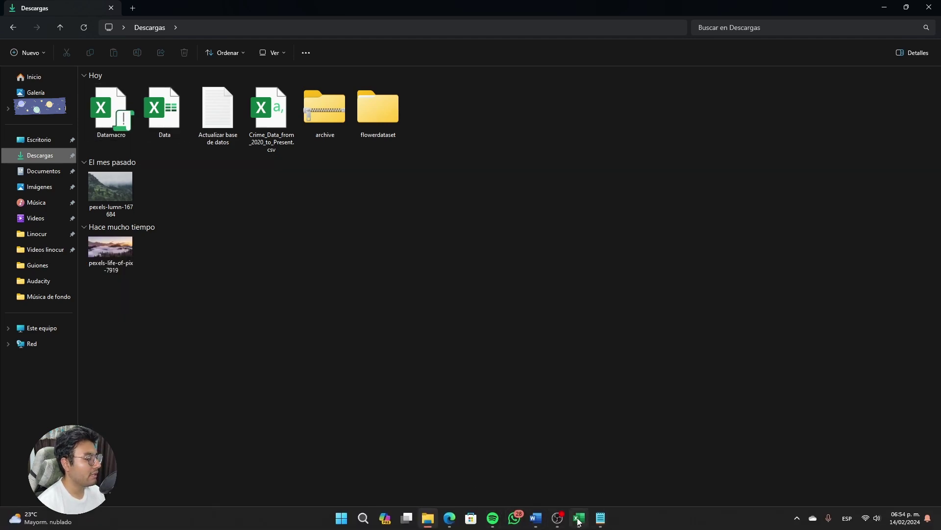
pyautogui.click(578, 517)
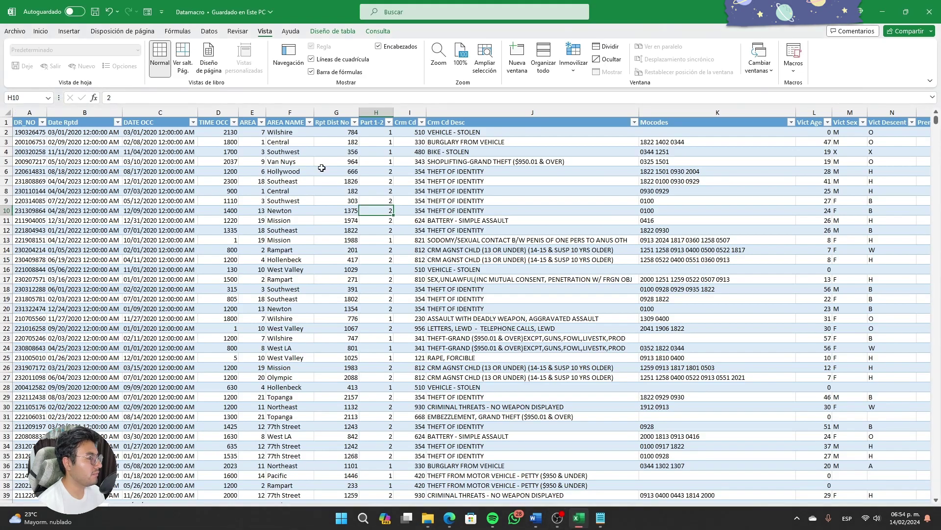
# Open Macro1's recorded code in the VBA editor via Ver macros and Modificar
pyautogui.click(793, 70)
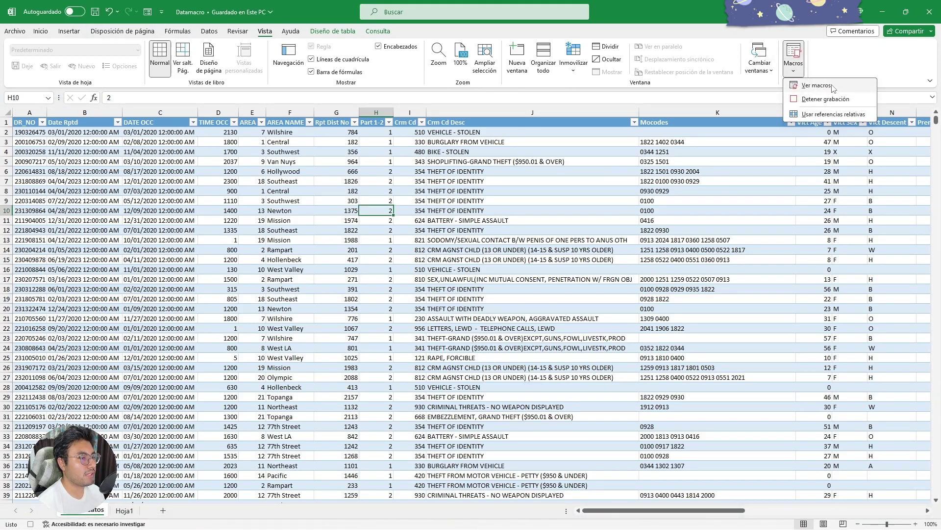
pyautogui.click(817, 85)
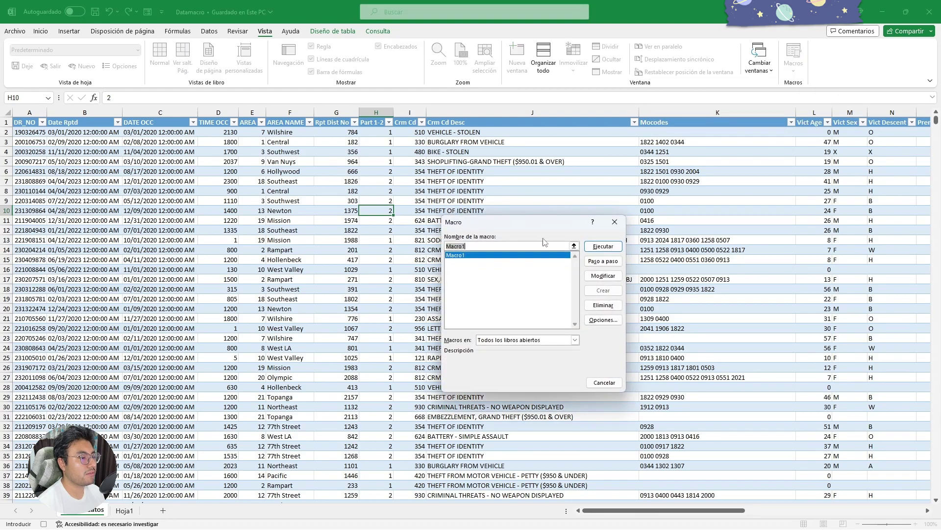
pyautogui.click(603, 275)
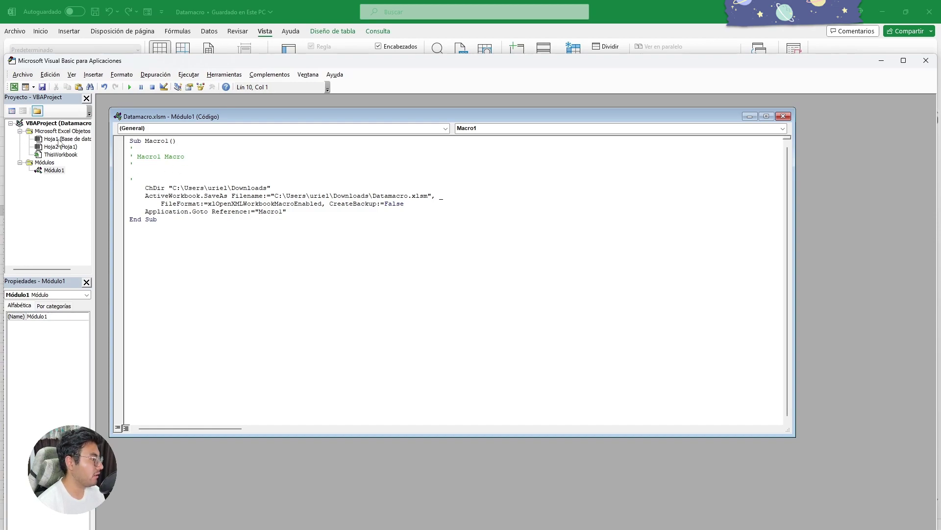
# Add an empty Worksheet_SelectionChange procedure to Hoja1's code window
pyautogui.click(60, 140)
pyautogui.doubleClick(59, 140)
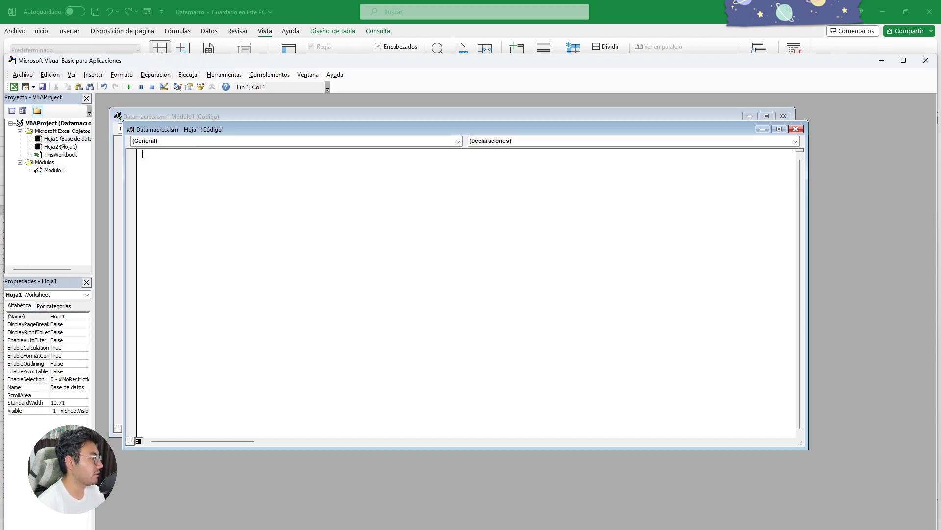
pyautogui.click(166, 140)
pyautogui.click(167, 156)
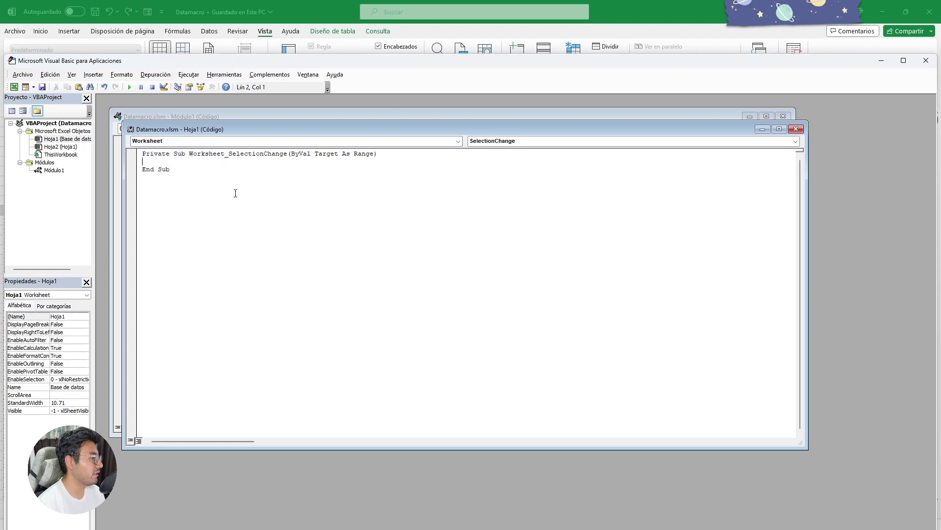
pyautogui.press('Return')
pyautogui.press('Return')
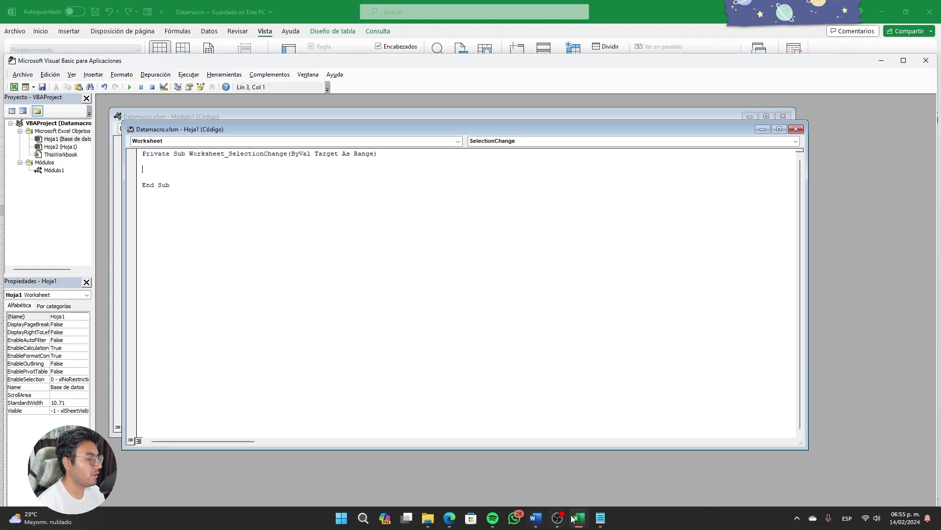
pyautogui.click(601, 518)
# Copy the ThisWorkbook.RefreshAll line from the Notepad notes and minimize Notepad
pyautogui.click(155, 158)
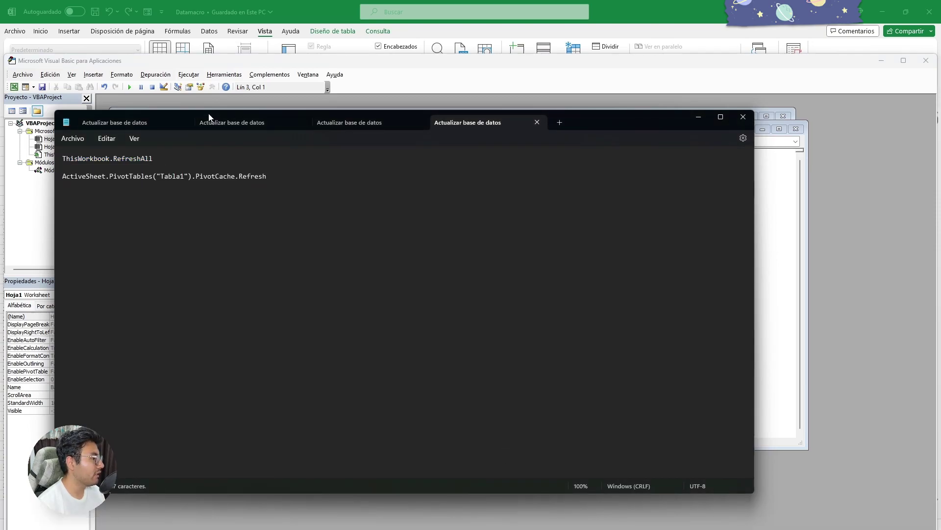
pyautogui.moveTo(153, 159); pyautogui.dragTo(59, 162)
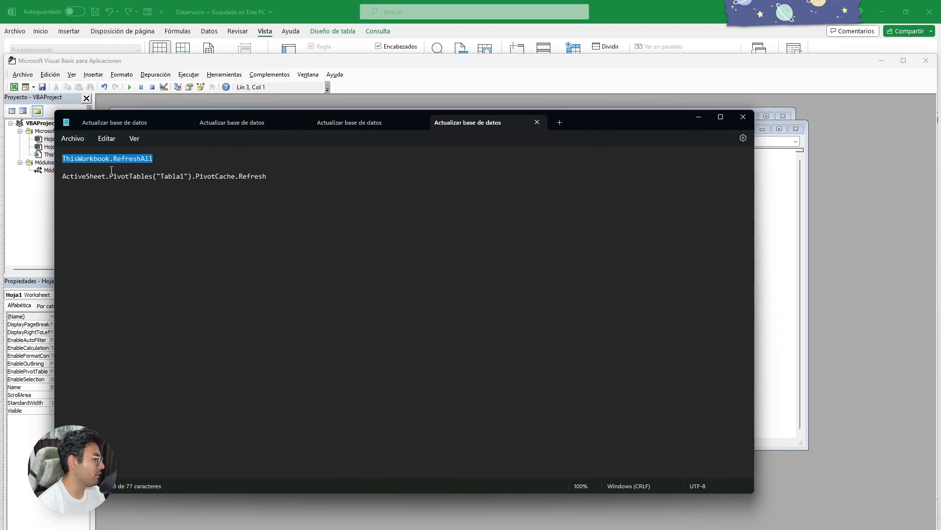
pyautogui.click(93, 176)
pyautogui.moveTo(64, 176); pyautogui.dragTo(255, 186)
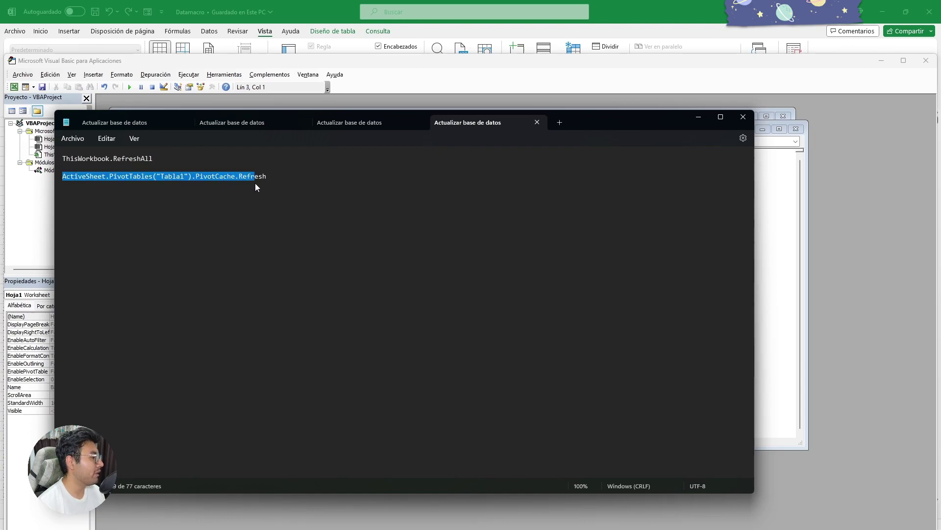
pyautogui.click(179, 177)
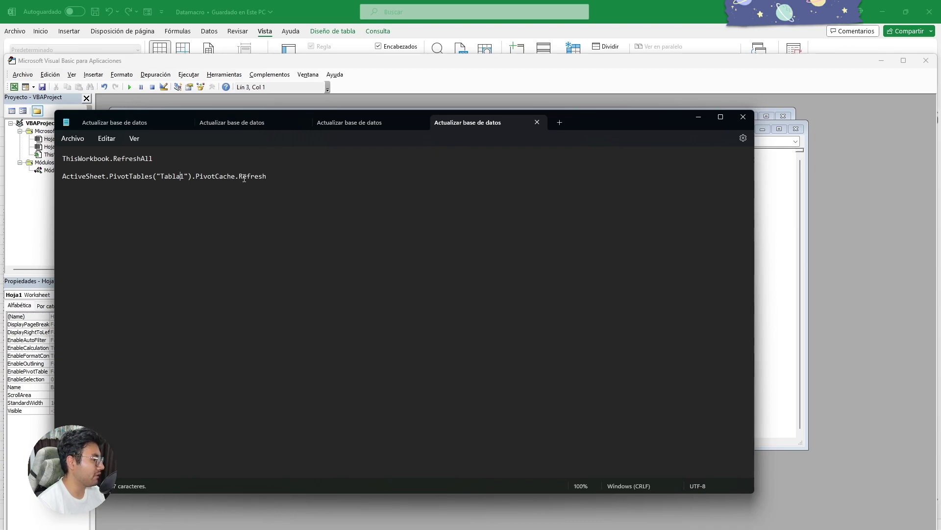
pyautogui.moveTo(281, 179); pyautogui.dragTo(51, 176)
pyautogui.click(170, 175)
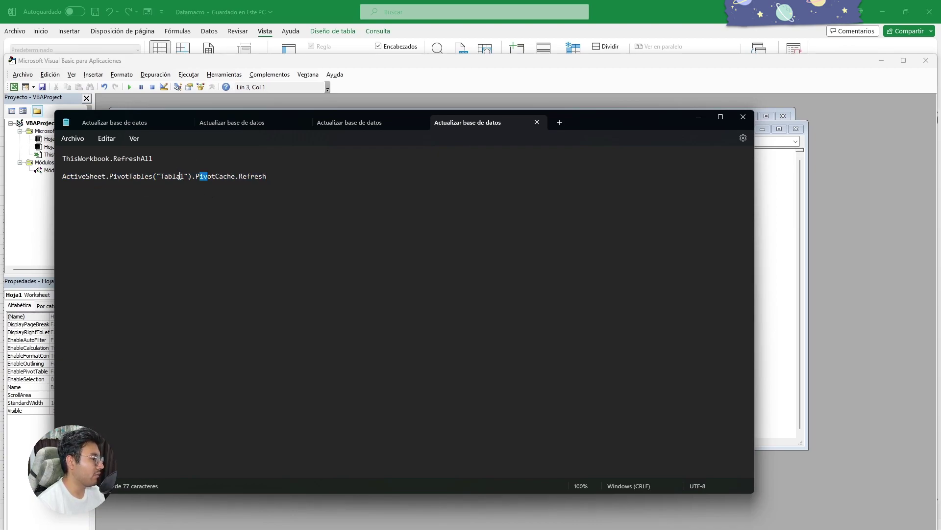
pyautogui.moveTo(156, 158); pyautogui.dragTo(61, 156)
pyautogui.hotkey('ctrl', 'c')
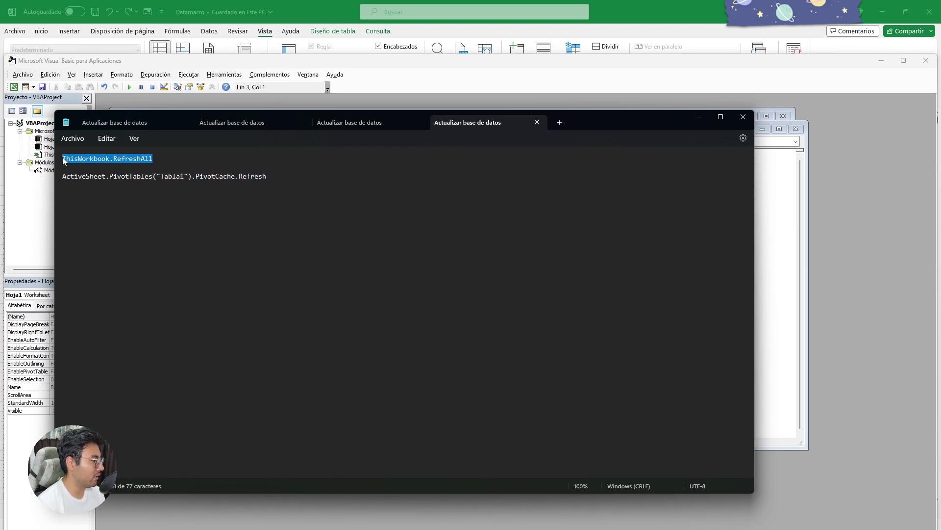
pyautogui.click(697, 117)
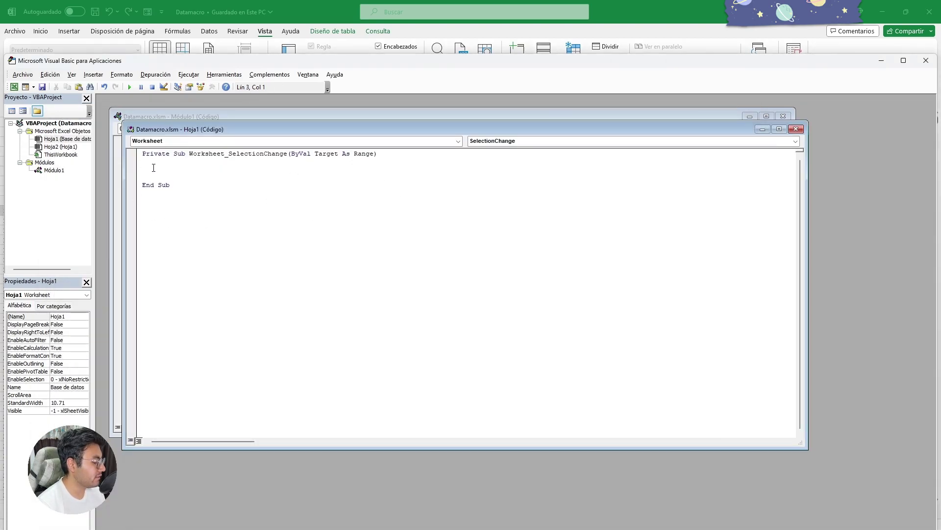
# Paste ThisWorkbook.RefreshAll into Hoja1's SelectionChange procedure, save, and close the VBA editor
pyautogui.hotkey('ctrl', 'v')
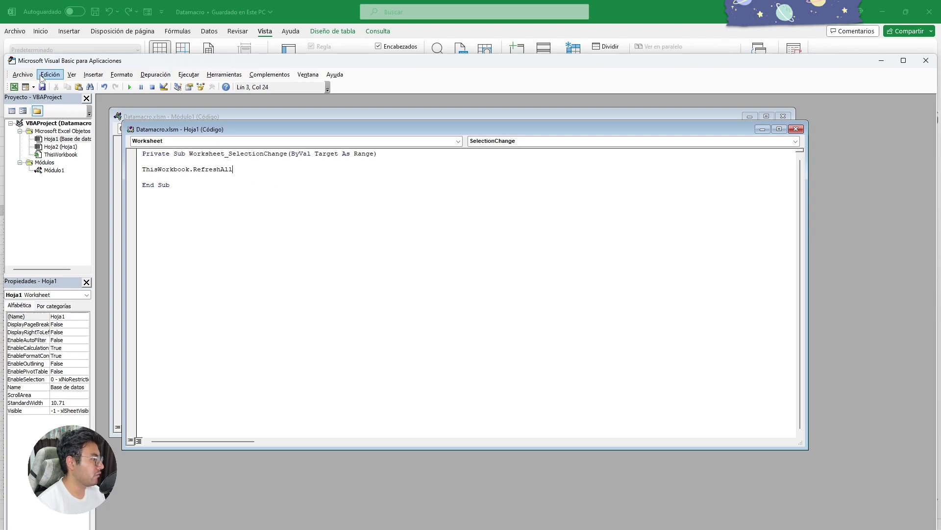
pyautogui.click(42, 86)
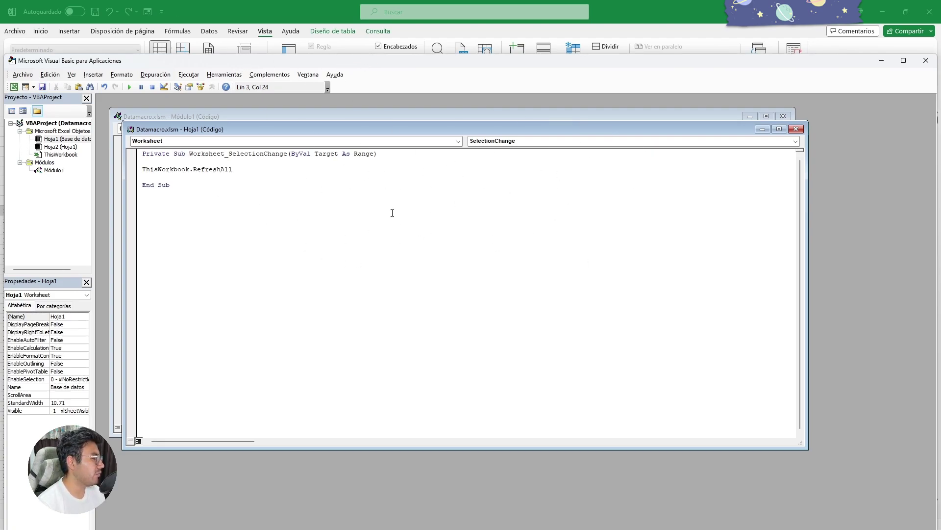
pyautogui.click(924, 64)
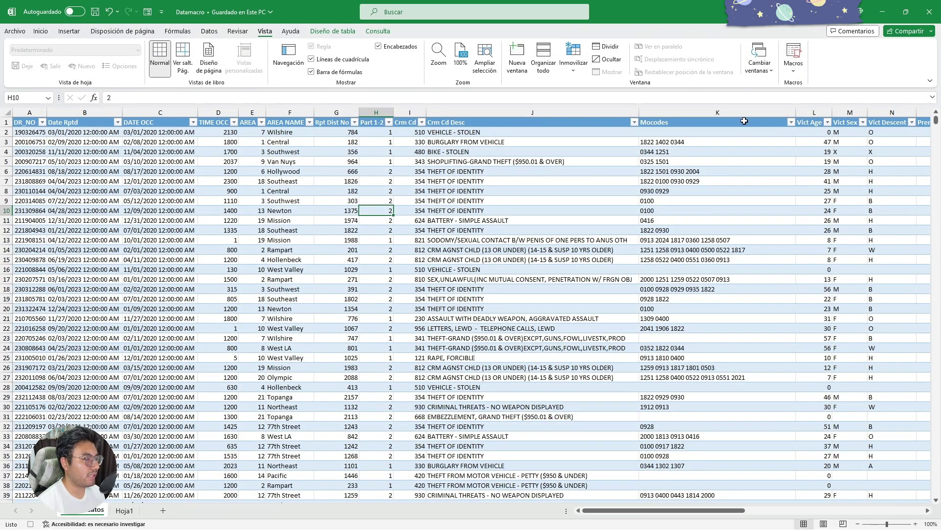
# Stop the macro recording and reopen Macro1 in the VBA editor
pyautogui.click(794, 72)
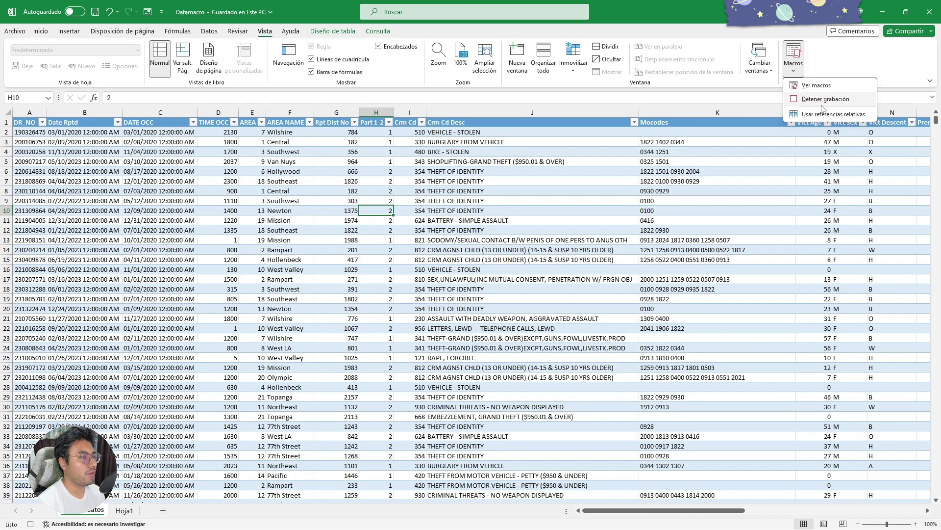
pyautogui.click(824, 100)
pyautogui.click(794, 64)
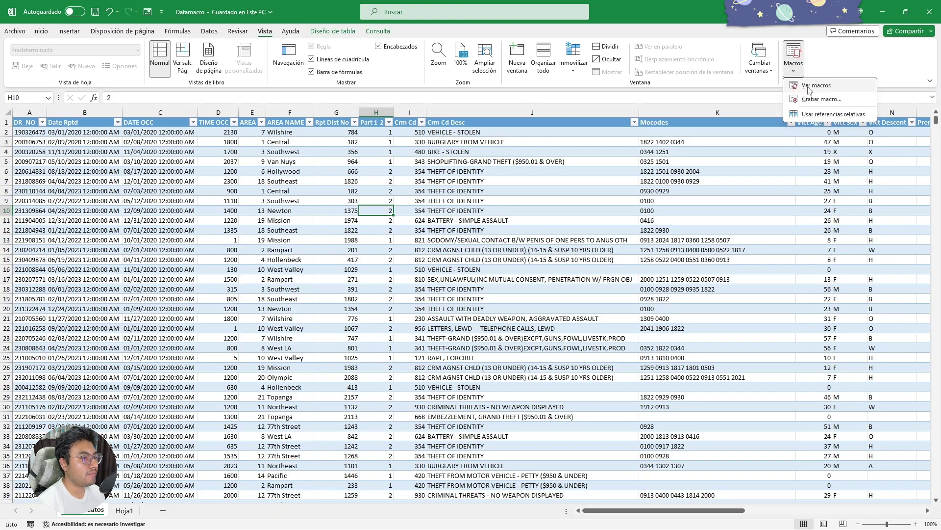
pyautogui.click(809, 86)
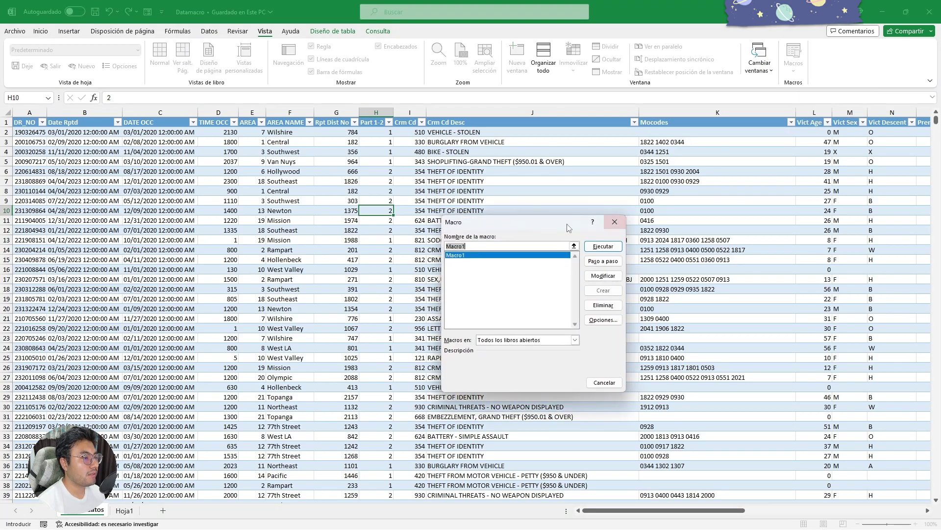
pyautogui.click(607, 276)
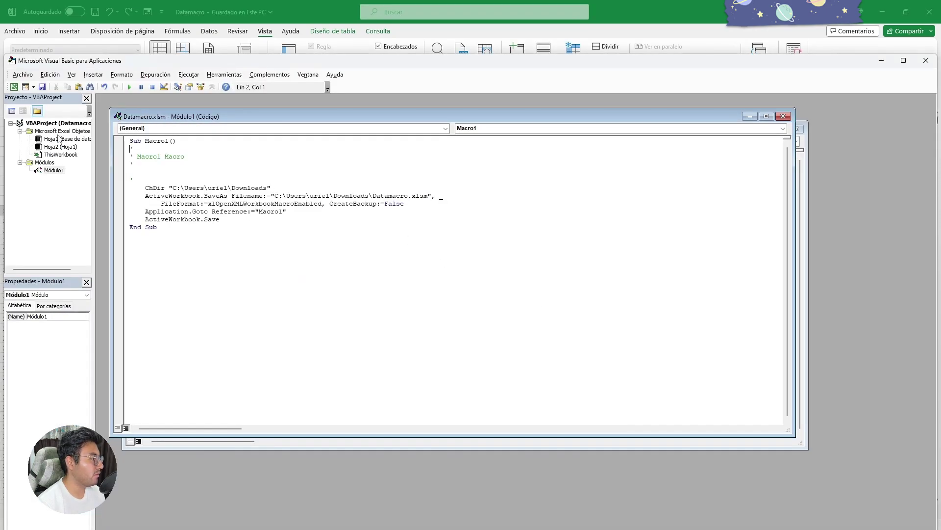
# Verify Hoja1's code contains the ThisWorkbook.RefreshAll line, then close the VBA editor
pyautogui.doubleClick(58, 139)
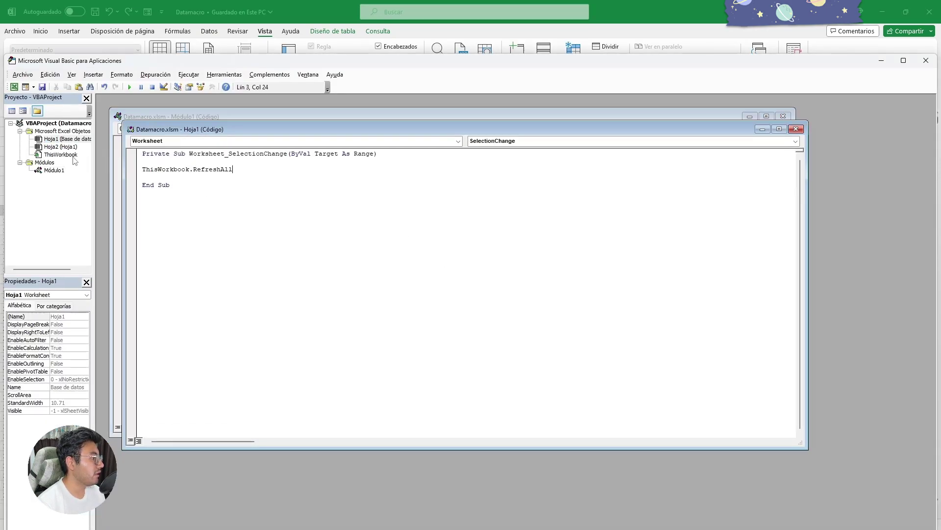
pyautogui.moveTo(247, 173); pyautogui.dragTo(146, 168)
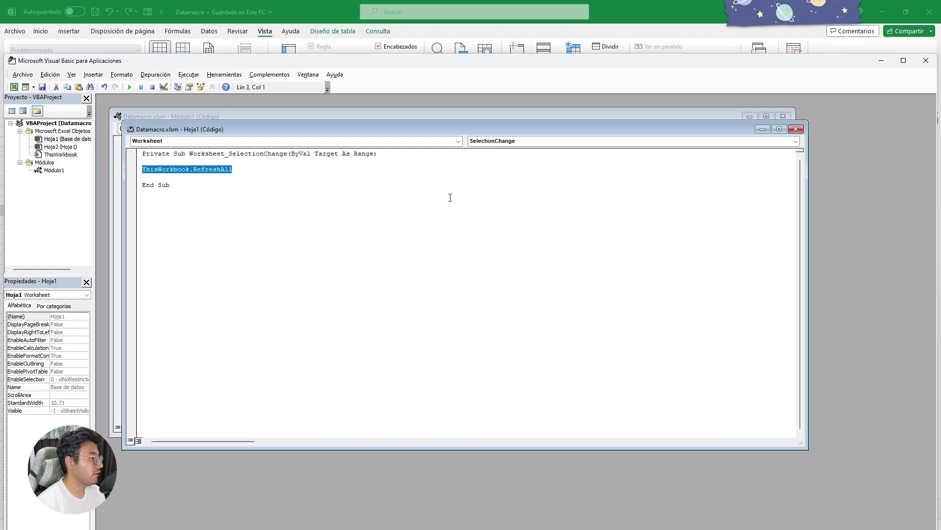
pyautogui.click(926, 61)
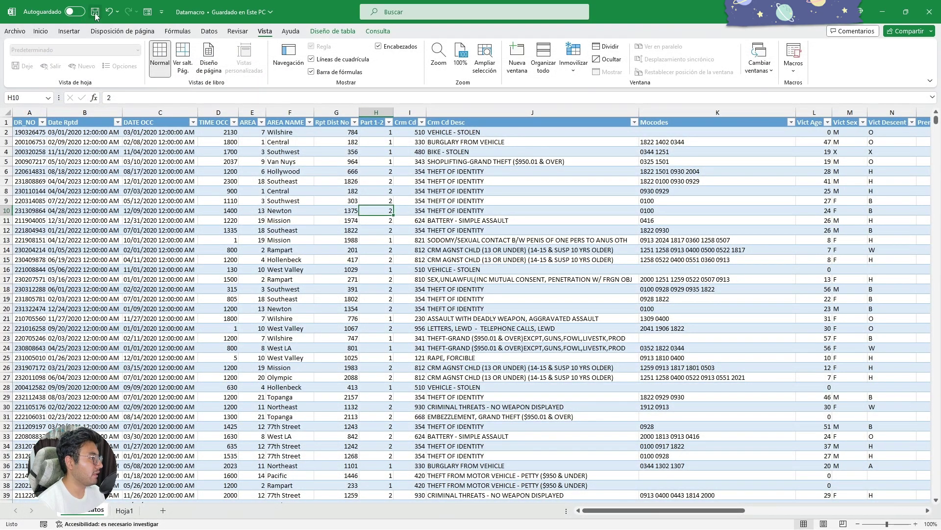
# Save Datamacro, then select cell F14 in the table to trigger the background query refresh
pyautogui.click(95, 15)
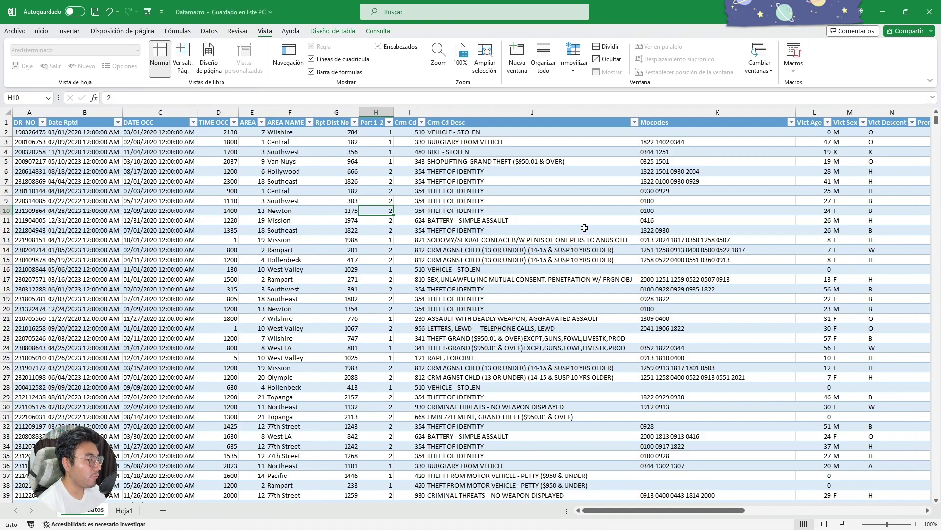
pyautogui.click(279, 248)
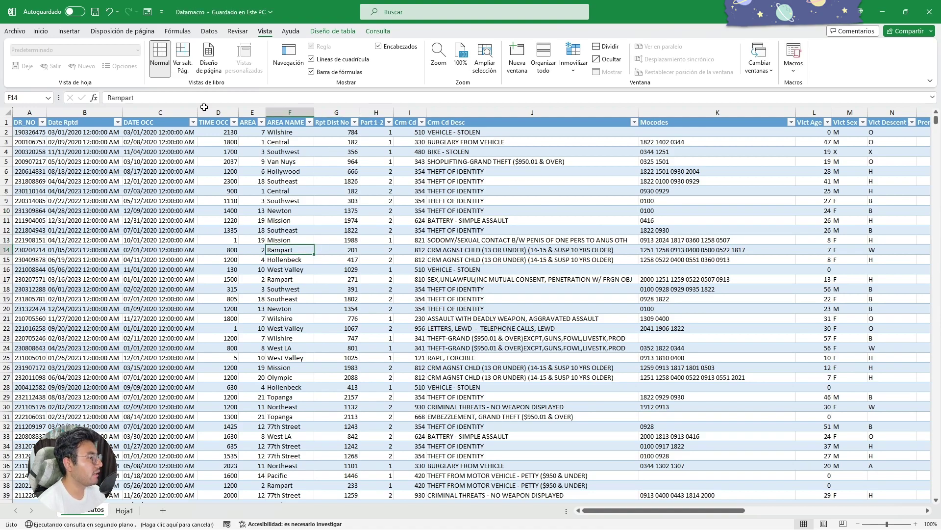
pyautogui.click(333, 31)
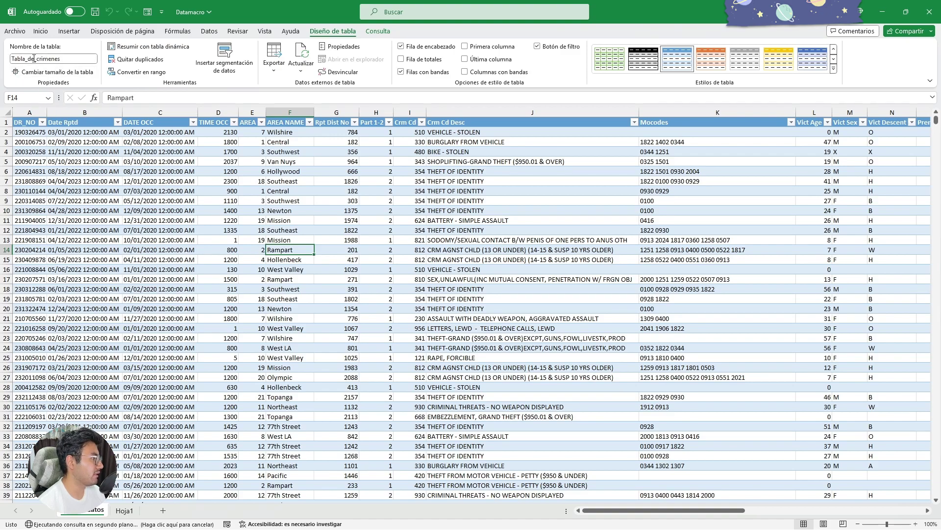
# Review the pivot-cache refresh line and the word Tabla in the Notepad code notes, then close Notepad
pyautogui.click(600, 518)
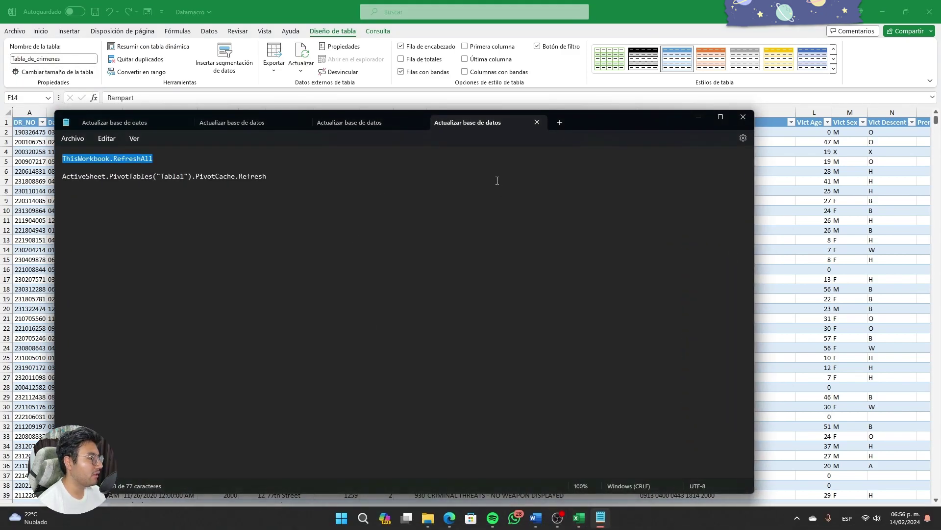
pyautogui.click(177, 176)
pyautogui.moveTo(64, 178); pyautogui.dragTo(289, 184)
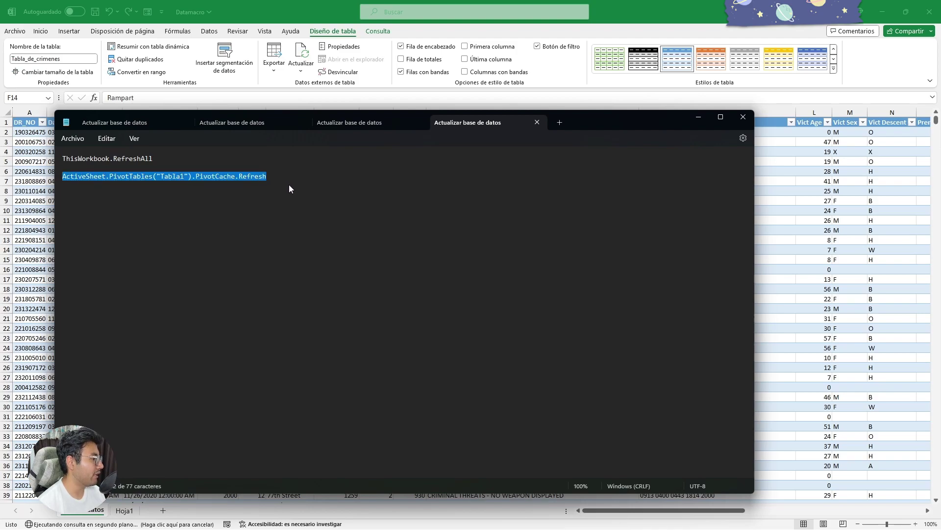
pyautogui.click(177, 177)
pyautogui.moveTo(163, 176); pyautogui.dragTo(185, 179)
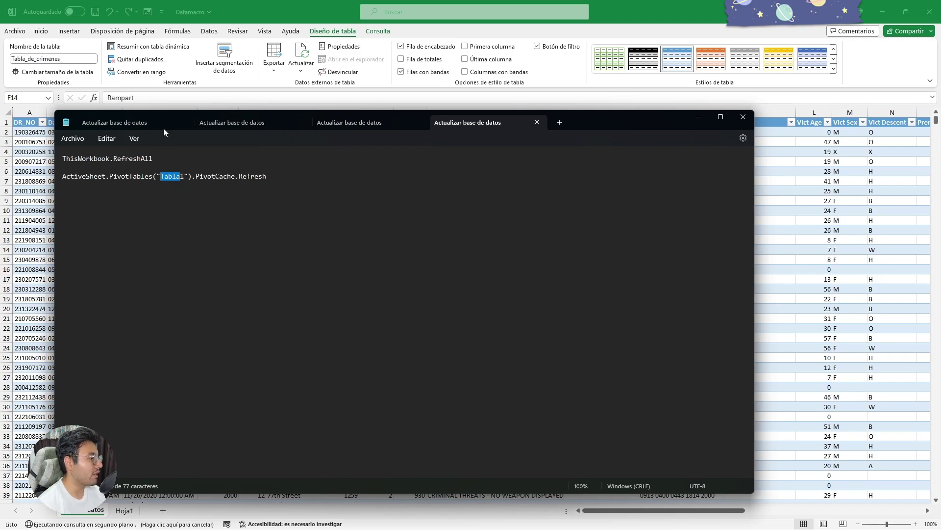
pyautogui.click(743, 117)
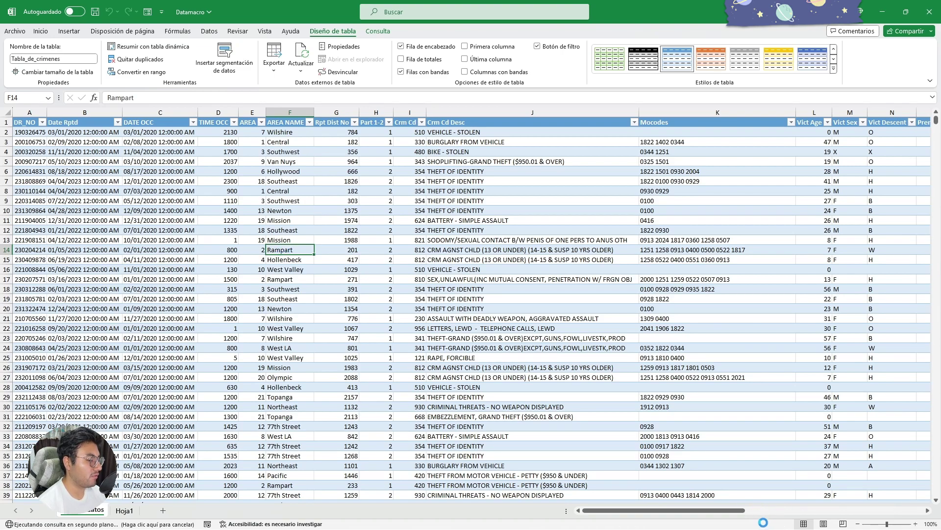
pyautogui.rightClick(293, 251)
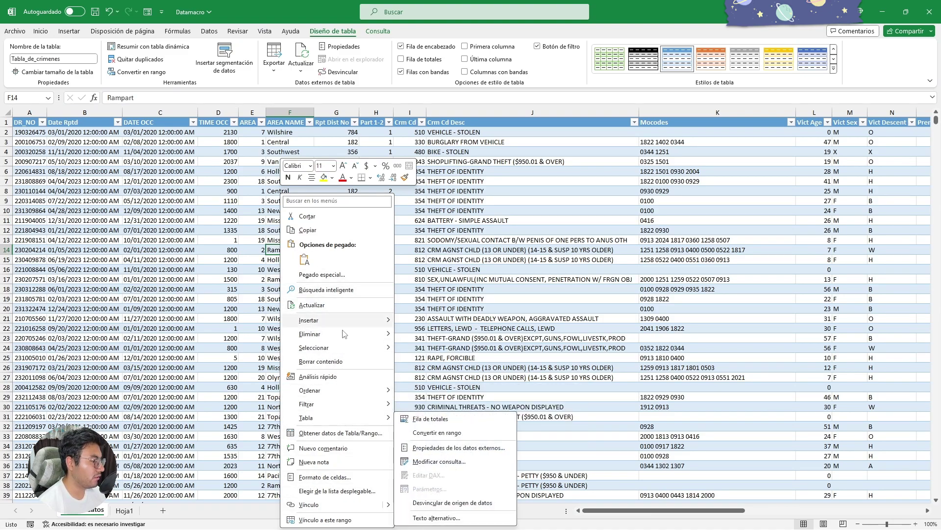
pyautogui.moveTo(309, 320)
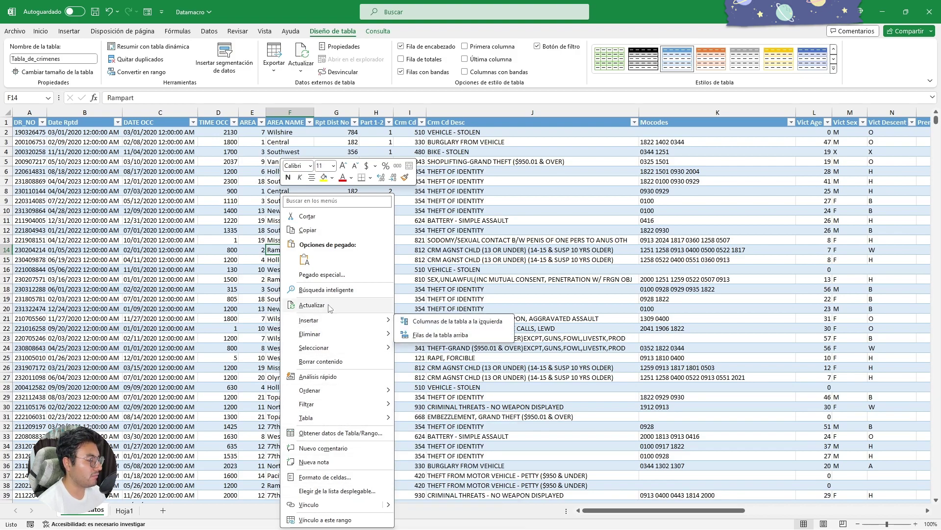
pyautogui.click(454, 511)
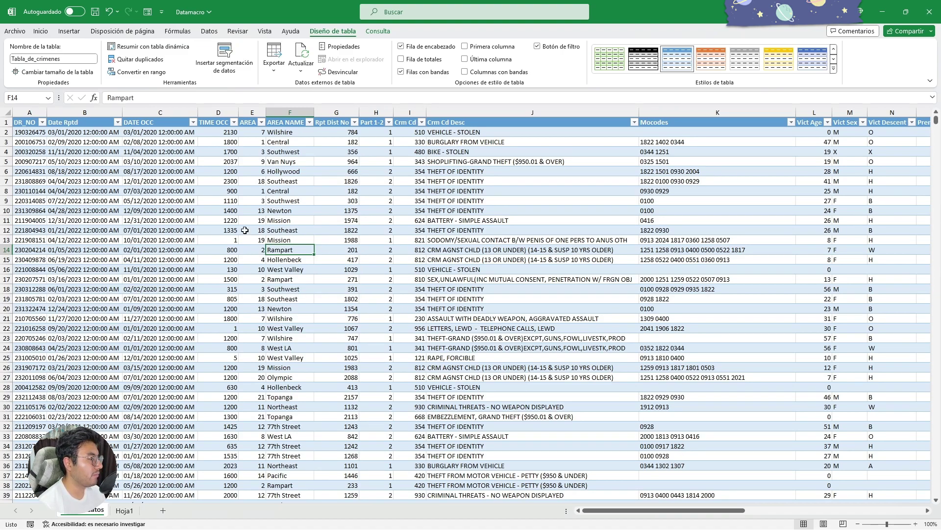
# Close Datamacro.xlsm, saving changes with Guardar, and switch to the Descargas folder window
pyautogui.click(934, 14)
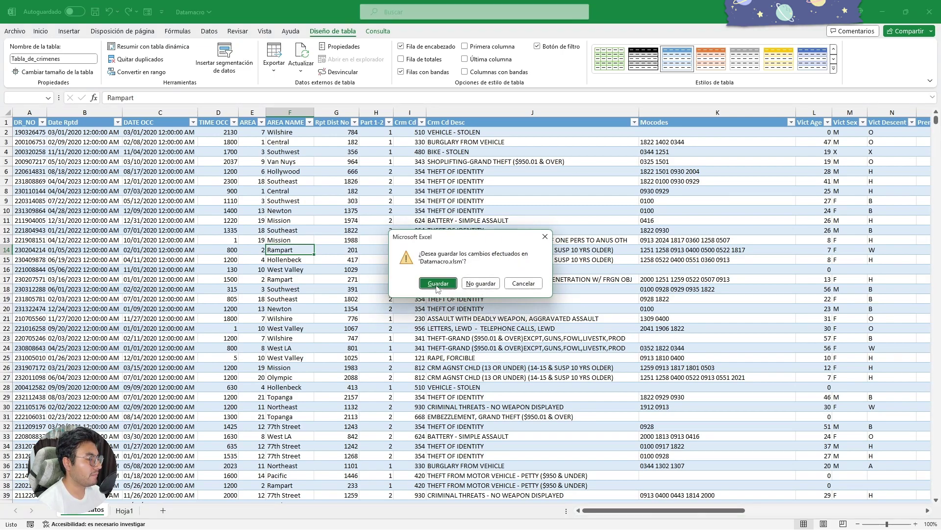
pyautogui.click(438, 283)
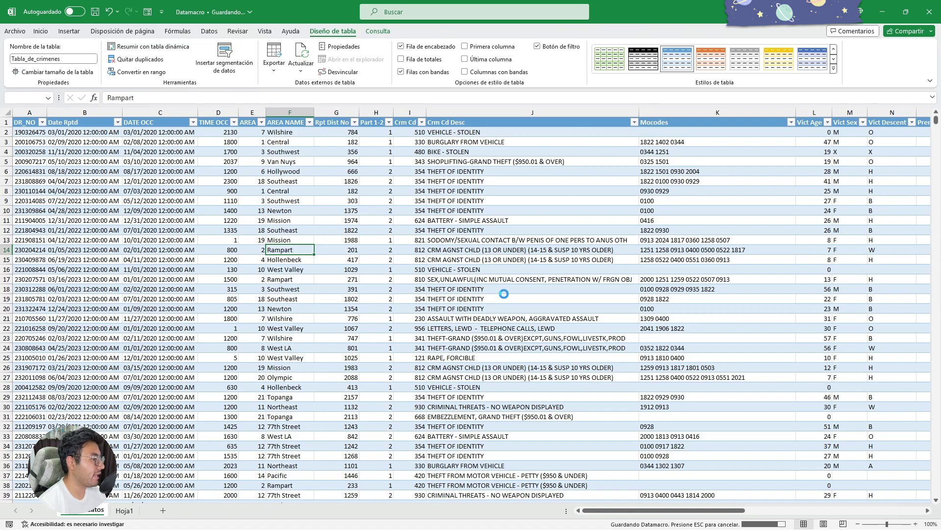
pyautogui.hotkey('alt', 'Tab')
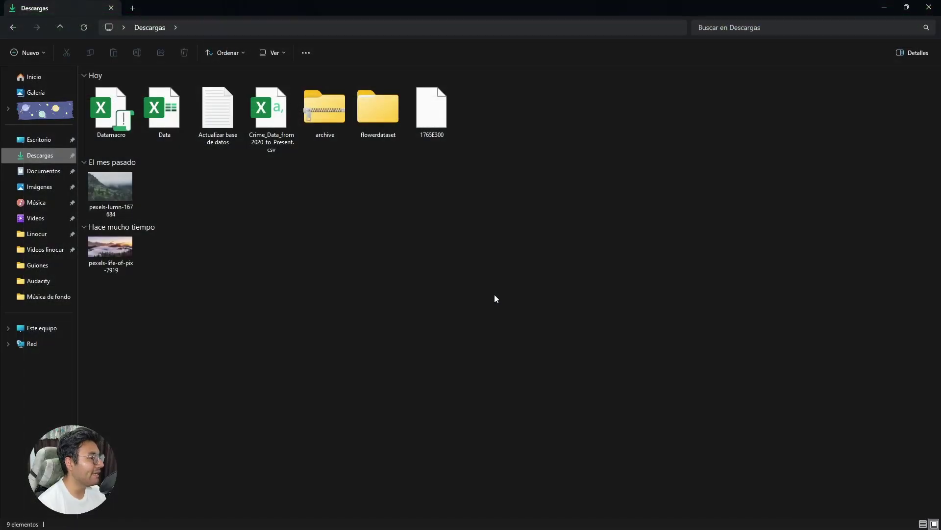